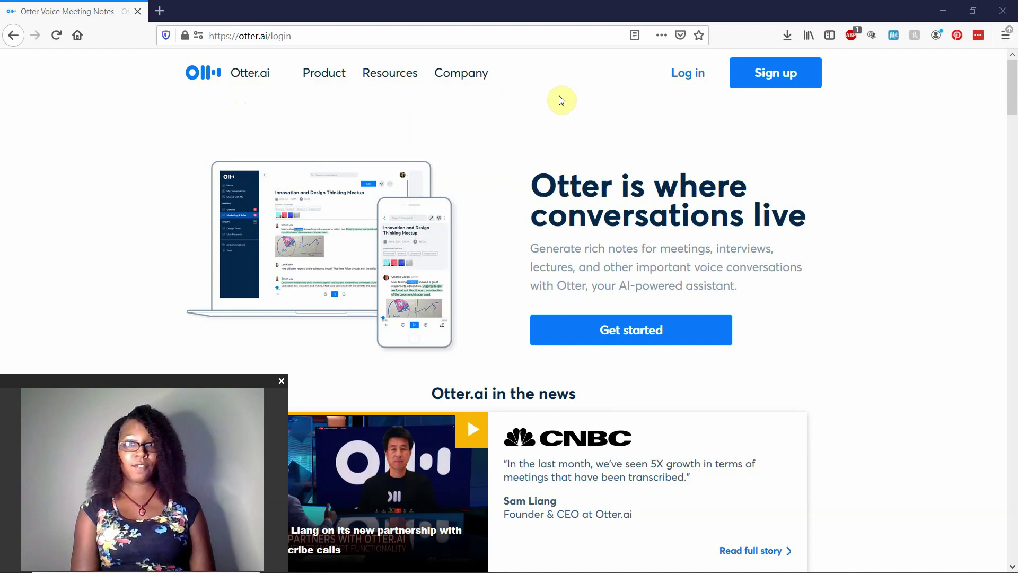
# Open the Otter pricing page and scroll to compare the Basic, Premium and Teams plans' core features
pyautogui.moveTo(324, 74)
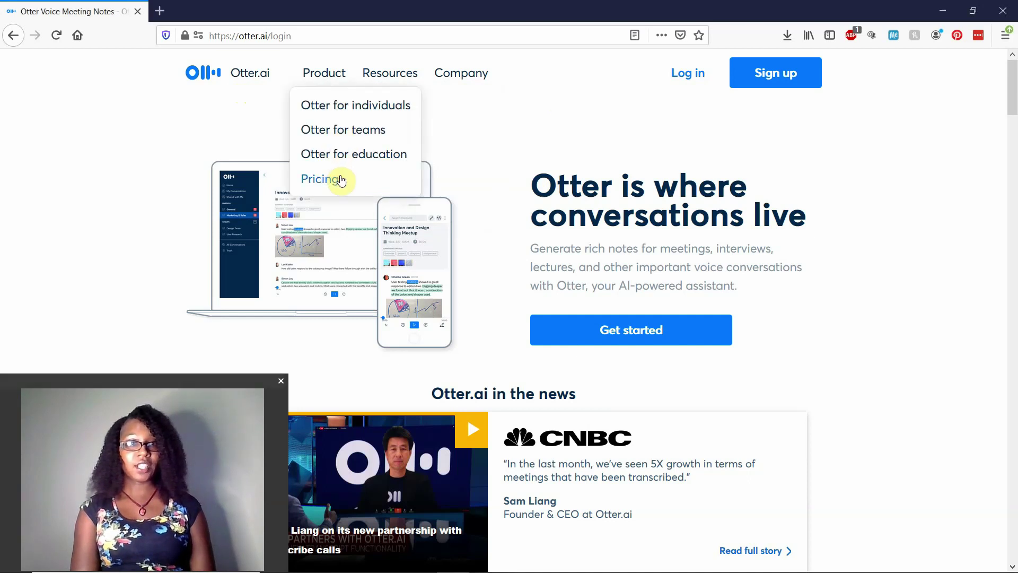
pyautogui.click(340, 181)
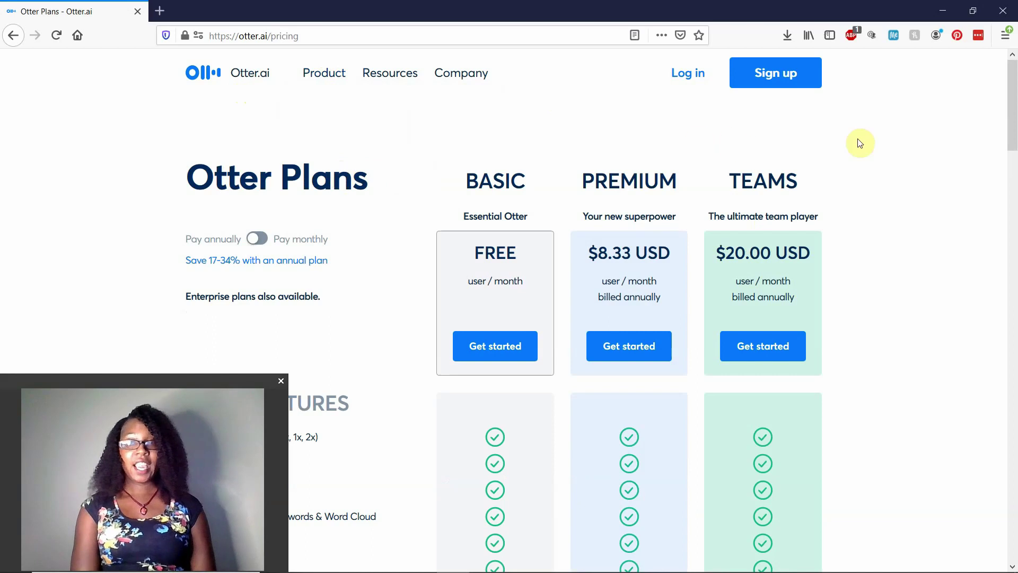
pyautogui.scroll(-2, 1012, 154)
pyautogui.scroll(1, 1012, 154)
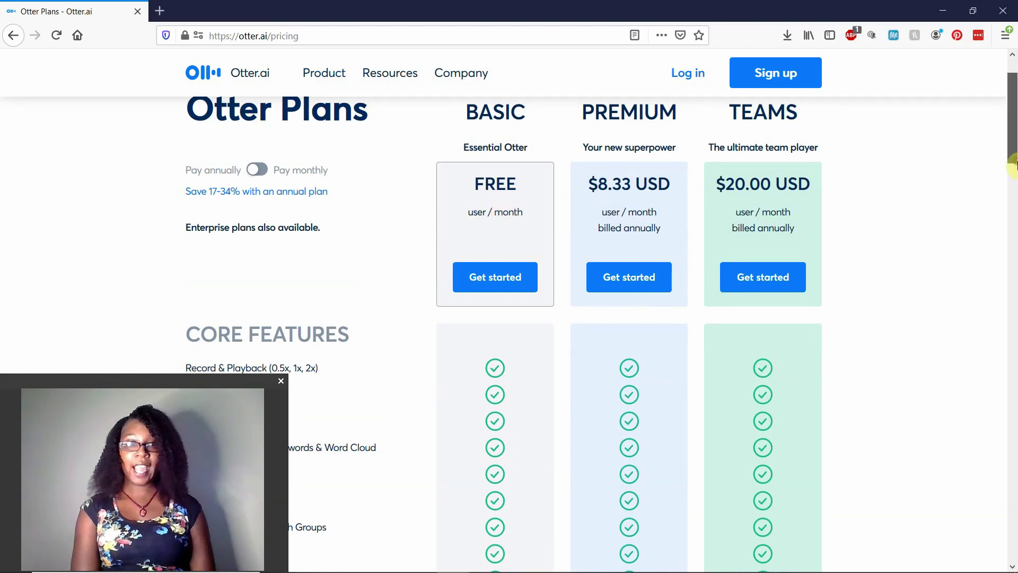
pyautogui.scroll(-1, 1013, 180)
pyautogui.moveTo(1013, 181); pyautogui.dragTo(1014, 222)
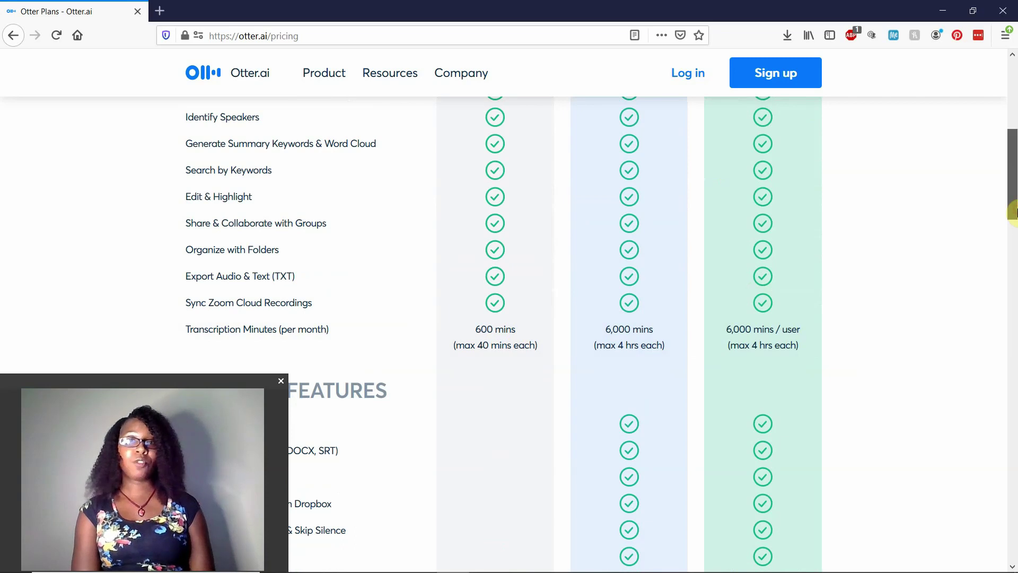
pyautogui.moveTo(1013, 212); pyautogui.dragTo(1013, 153)
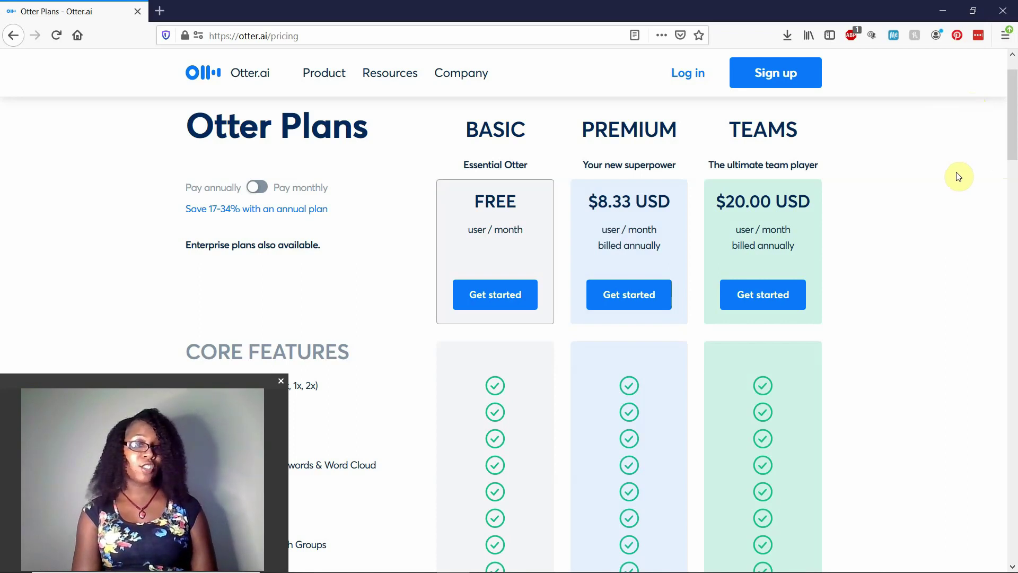
# Log in using the autofilled saved account e-mail and the stored password
pyautogui.click(688, 77)
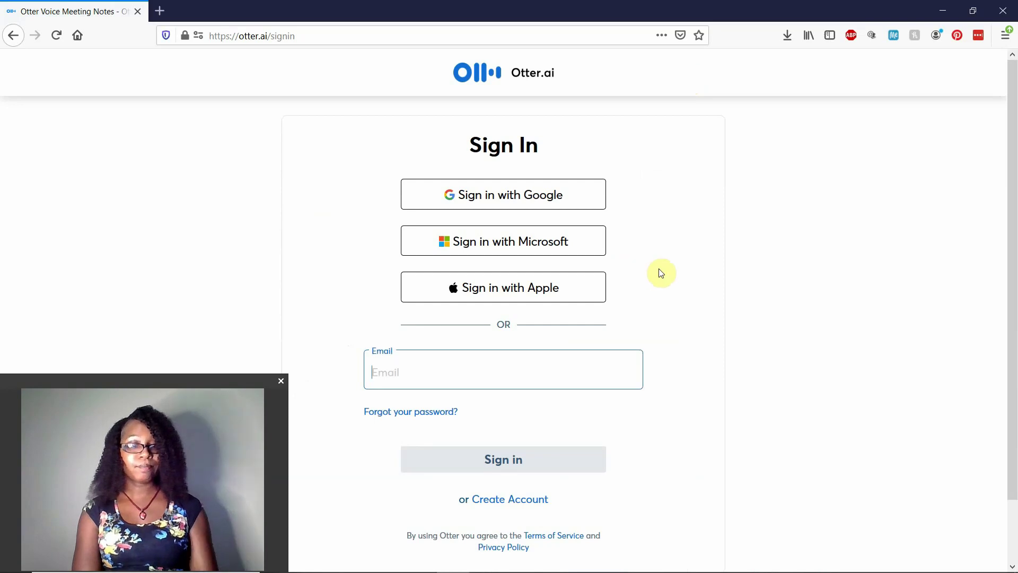
pyautogui.write('tiffa')
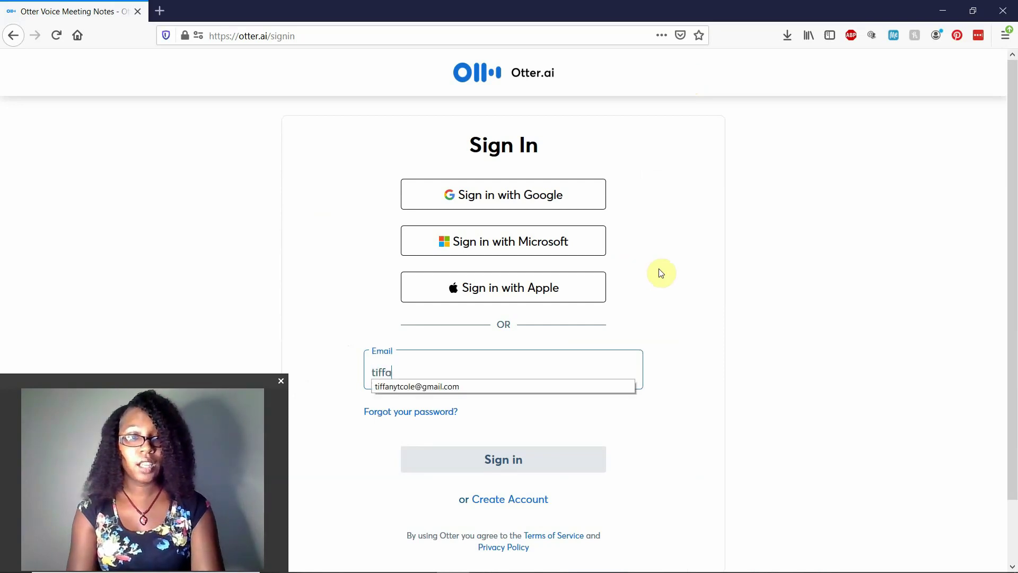
pyautogui.click(524, 385)
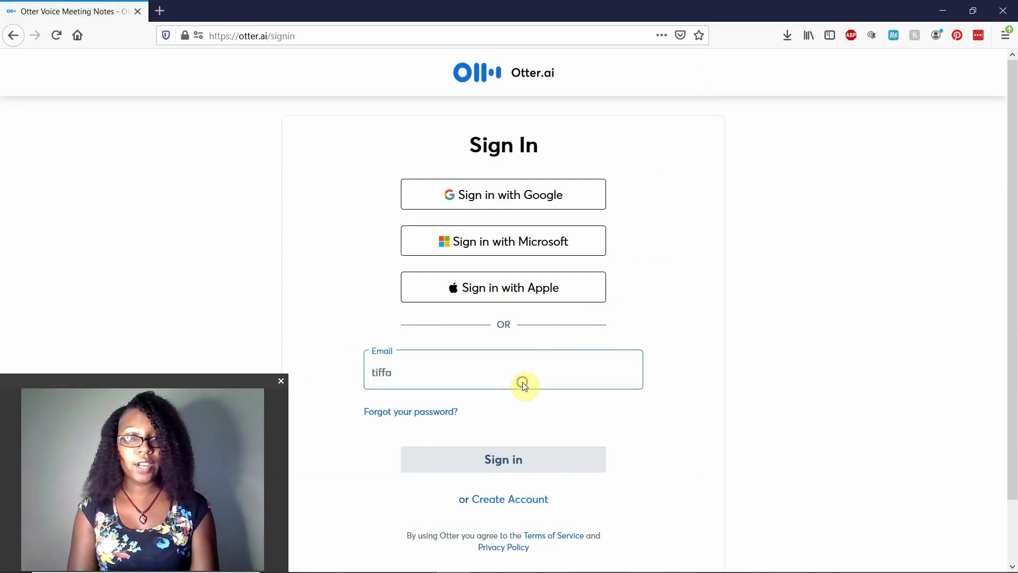
pyautogui.click(528, 463)
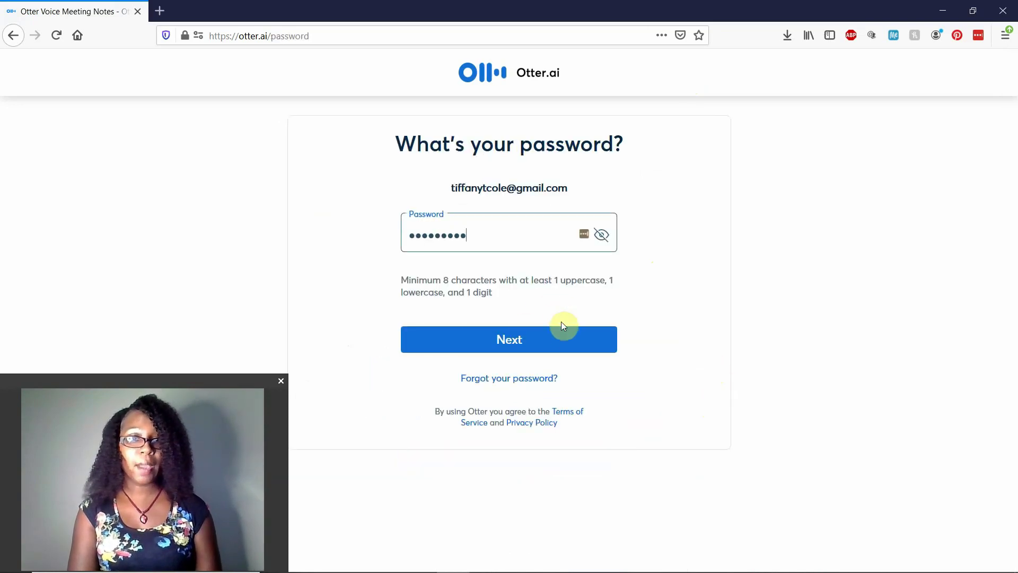
pyautogui.click(568, 338)
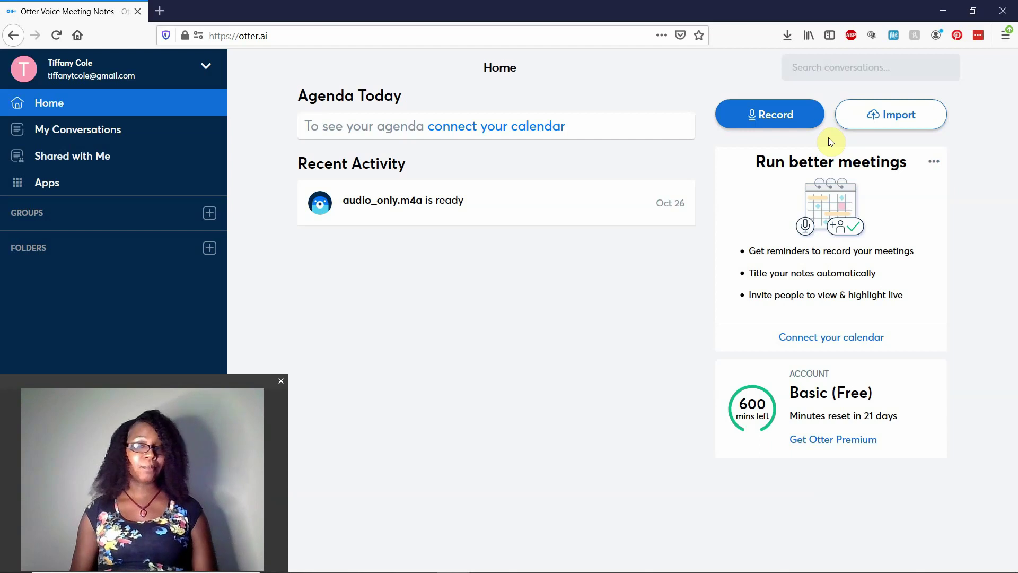
pyautogui.click(881, 128)
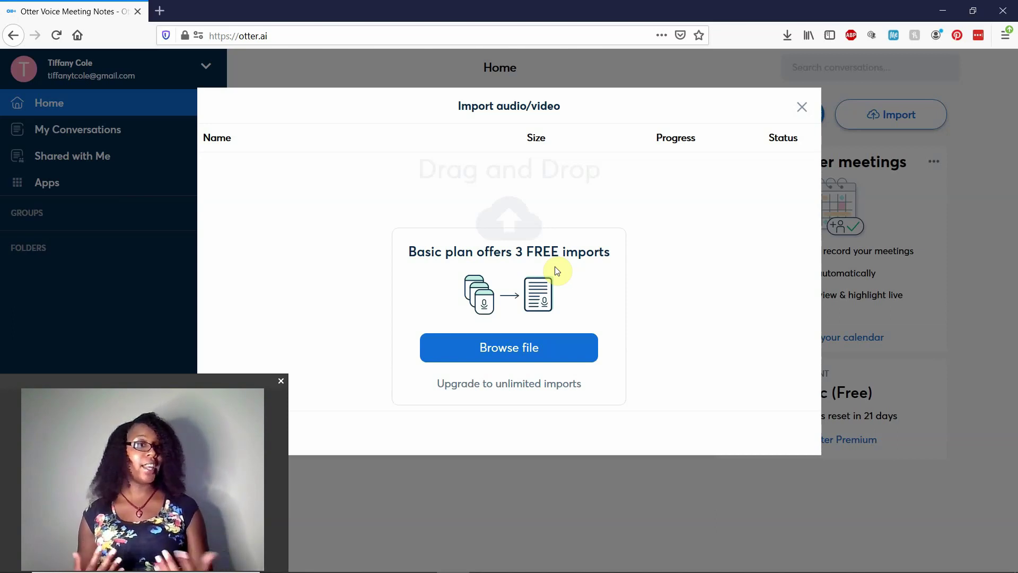
pyautogui.click(464, 350)
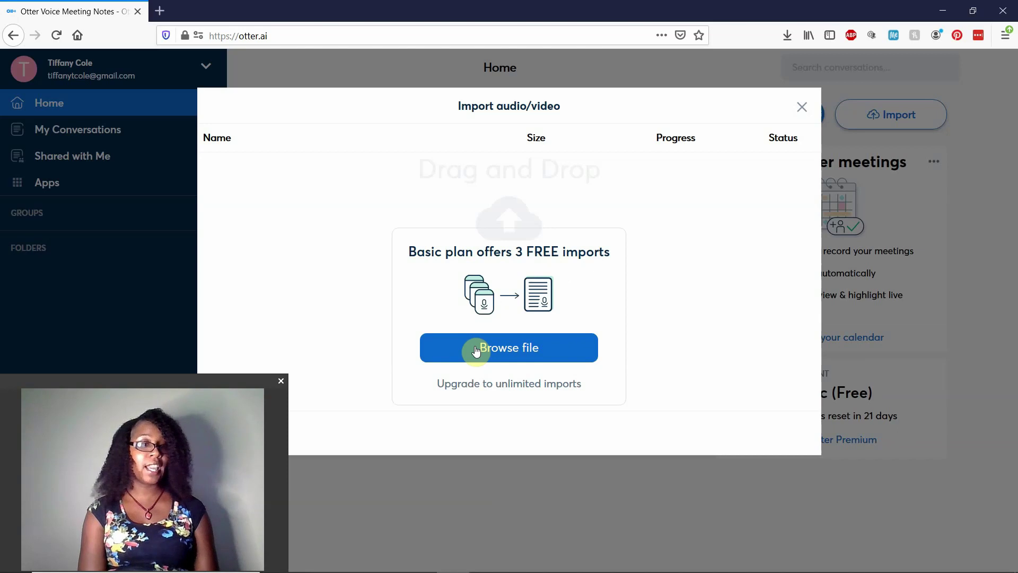
pyautogui.click(801, 107)
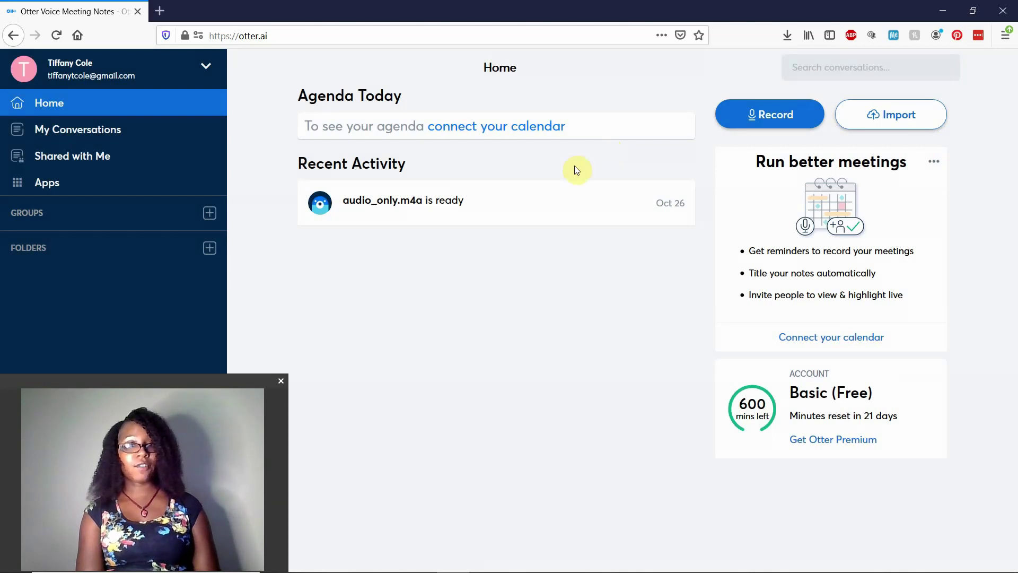
# Open the 'audio_only.m4a is ready' entry from Recent Activity and look over its transcript
pyautogui.click(457, 207)
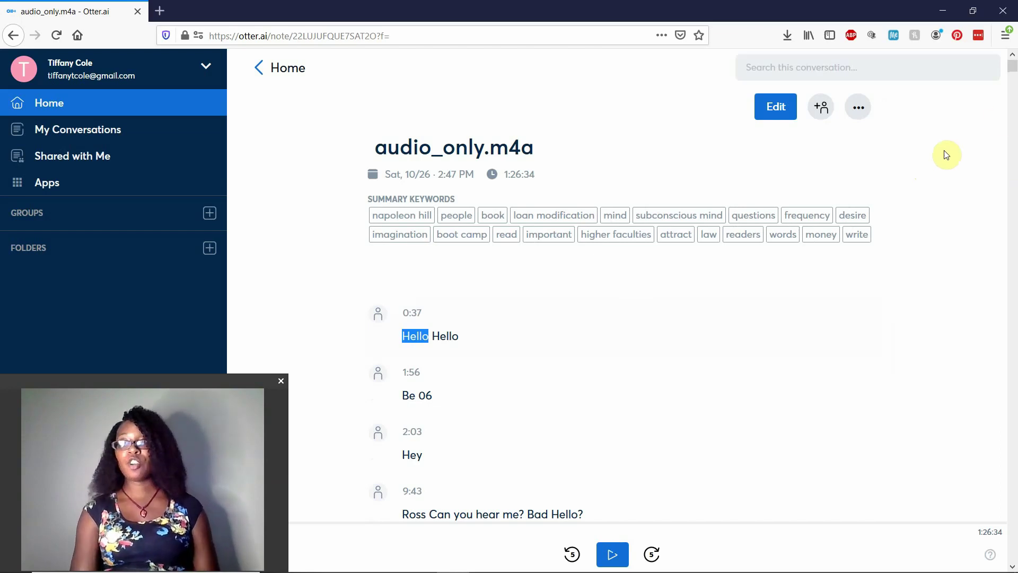
pyautogui.moveTo(1014, 71)
pyautogui.mouseDown()
pyautogui.moveTo(1014, 179)
pyautogui.moveTo(1014, 66)
pyautogui.mouseUp()
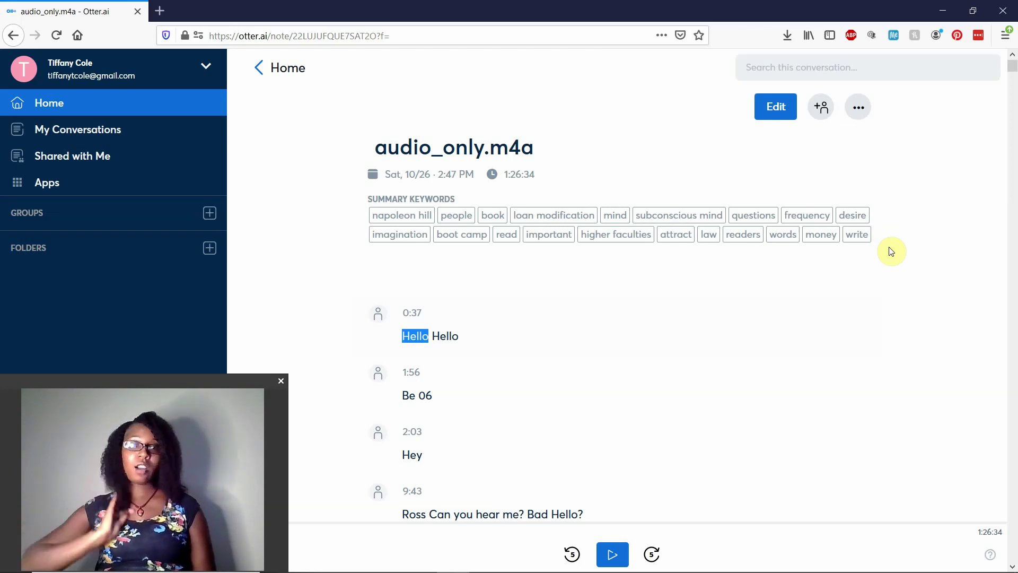
# Play the audio from the 'Okay' line at 9:54, then pause it
pyautogui.moveTo(1013, 66); pyautogui.dragTo(1013, 74)
pyautogui.scroll(-2, 1013, 75)
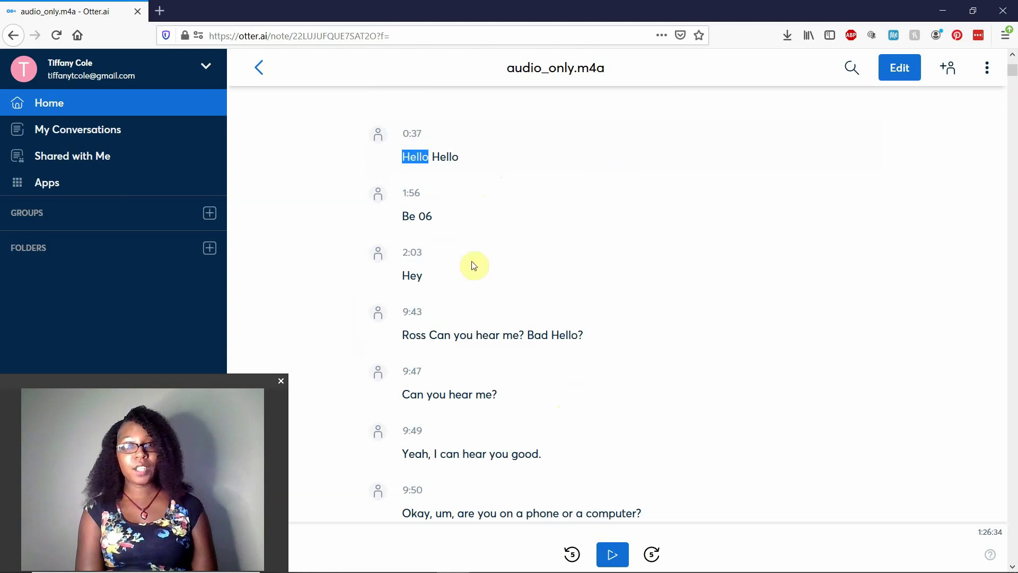
pyautogui.click(417, 156)
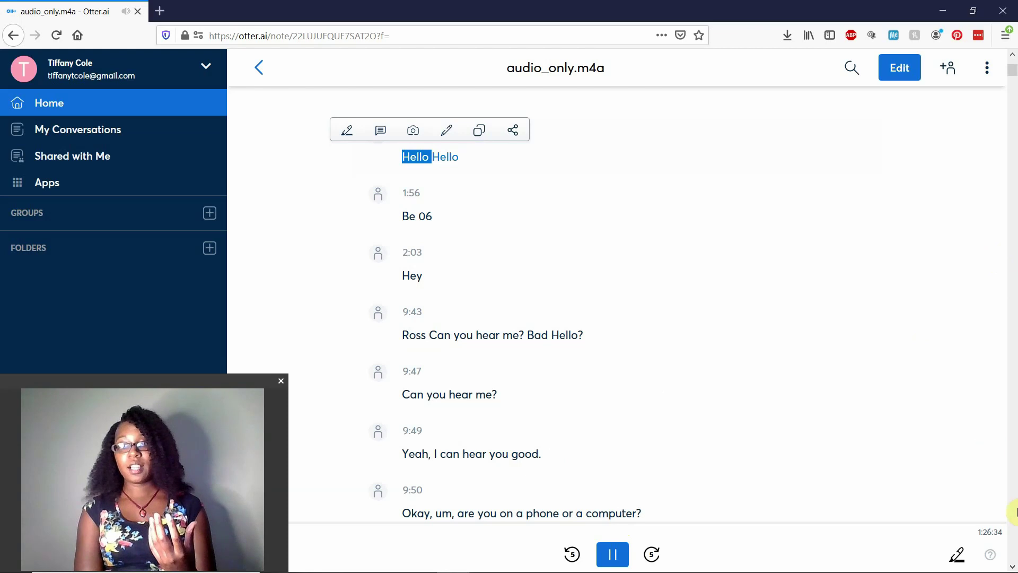
pyautogui.click(1013, 566)
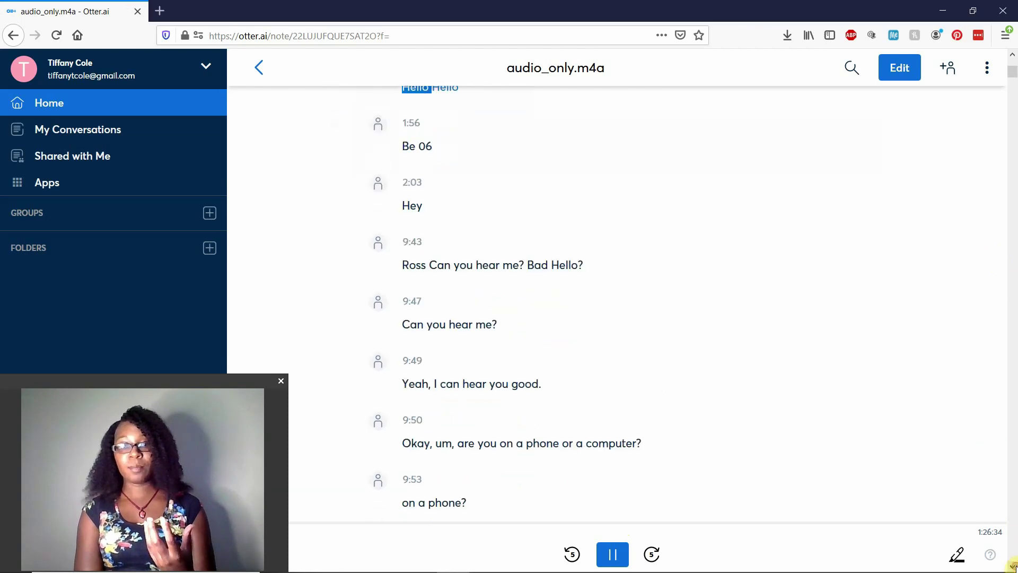
pyautogui.scroll(-5, 1012, 565)
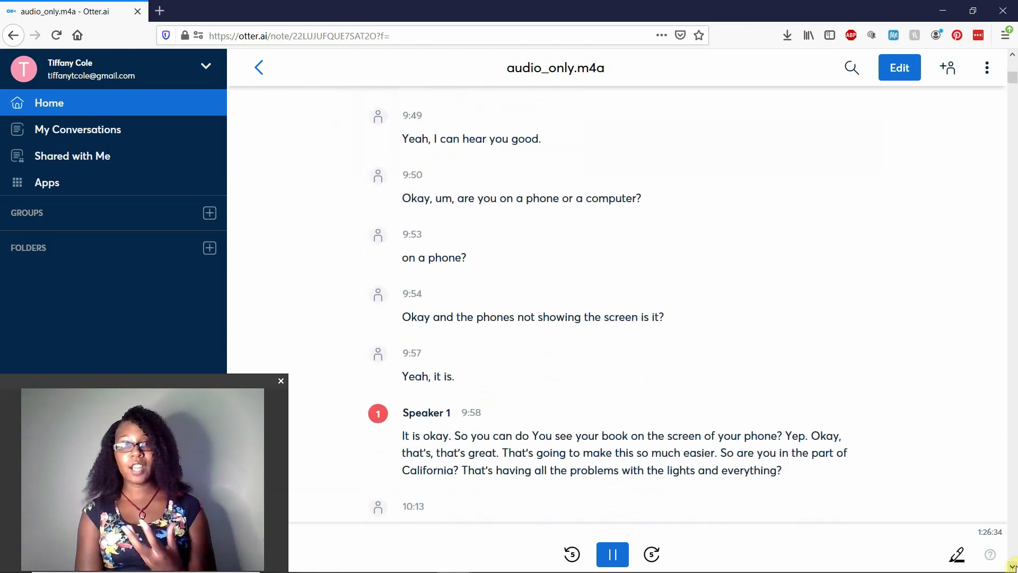
pyautogui.click(415, 199)
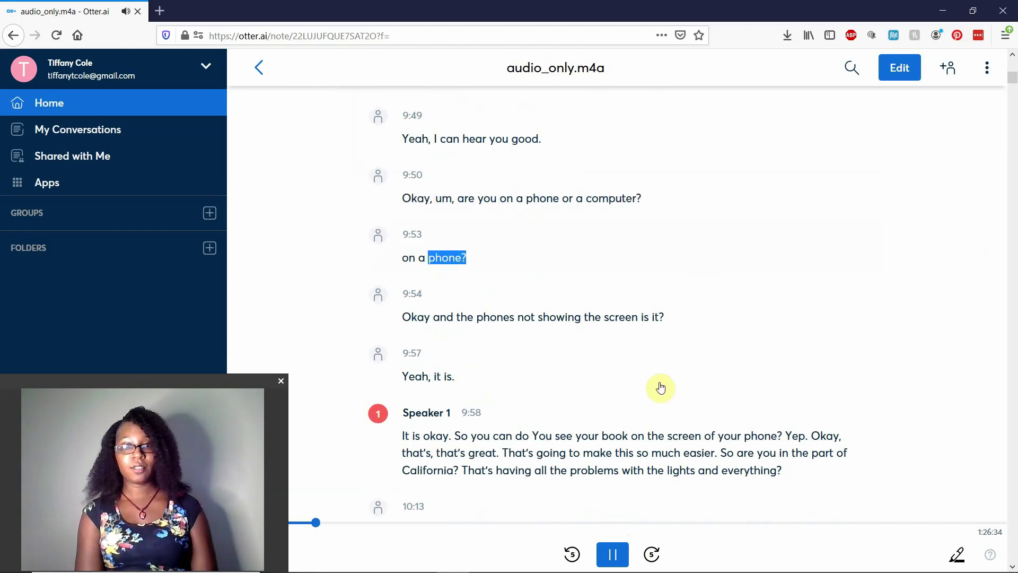
pyautogui.click(614, 554)
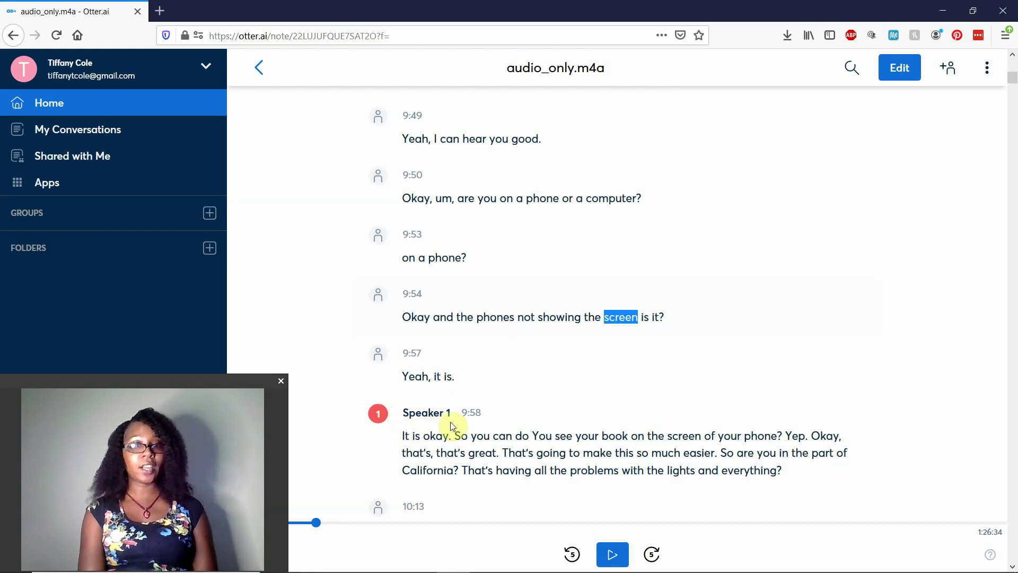
# Give the 9:58 paragraph the suggested speaker and tag the 9:57 line's speaker as 'Author'
pyautogui.click(418, 412)
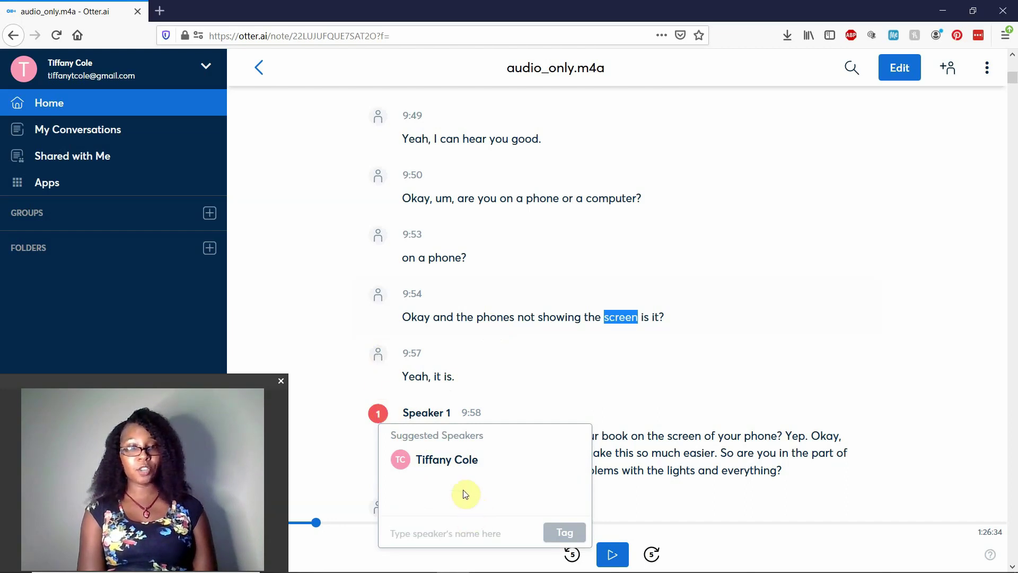
pyautogui.click(456, 460)
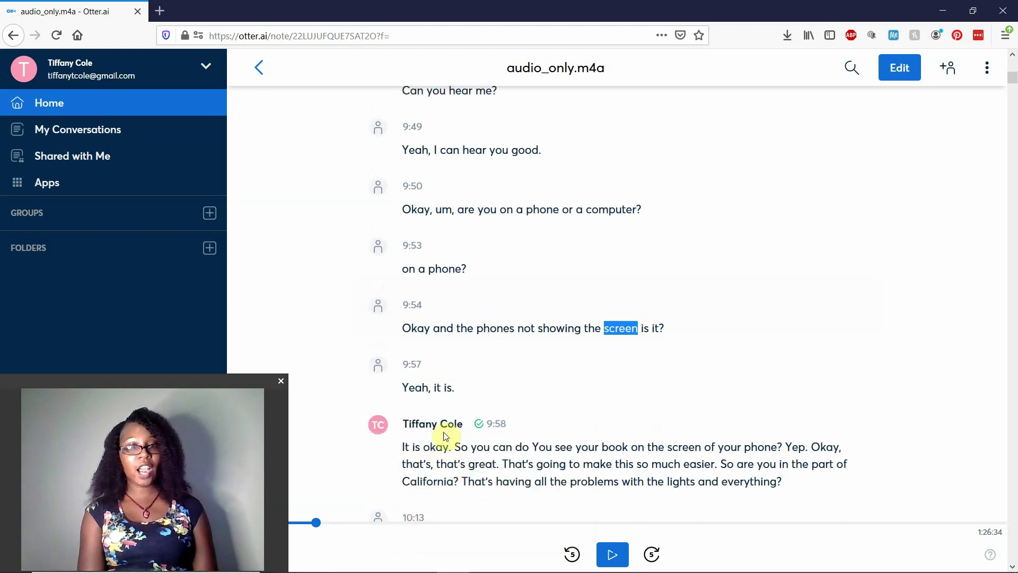
pyautogui.click(383, 368)
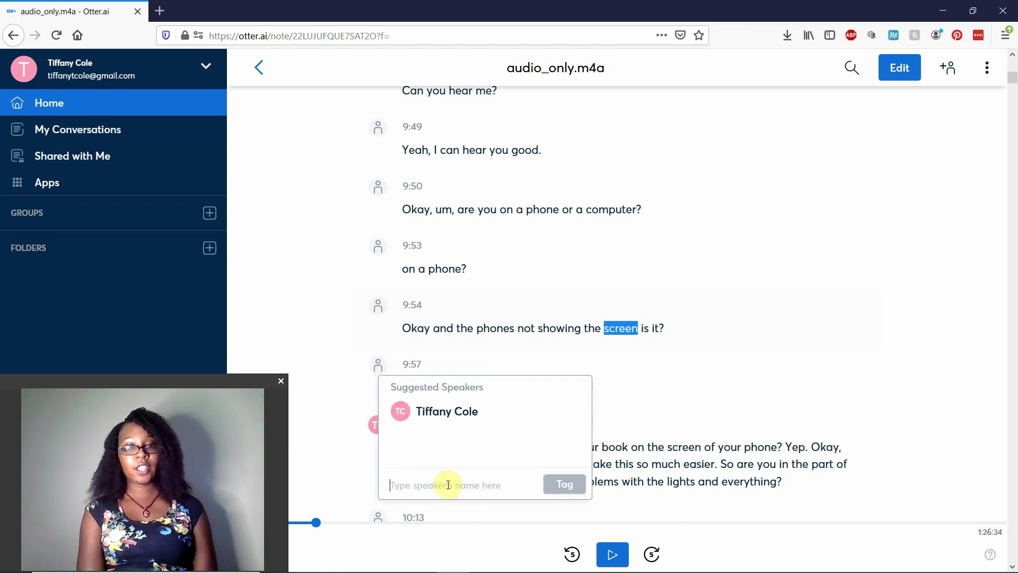
pyautogui.write('Author')
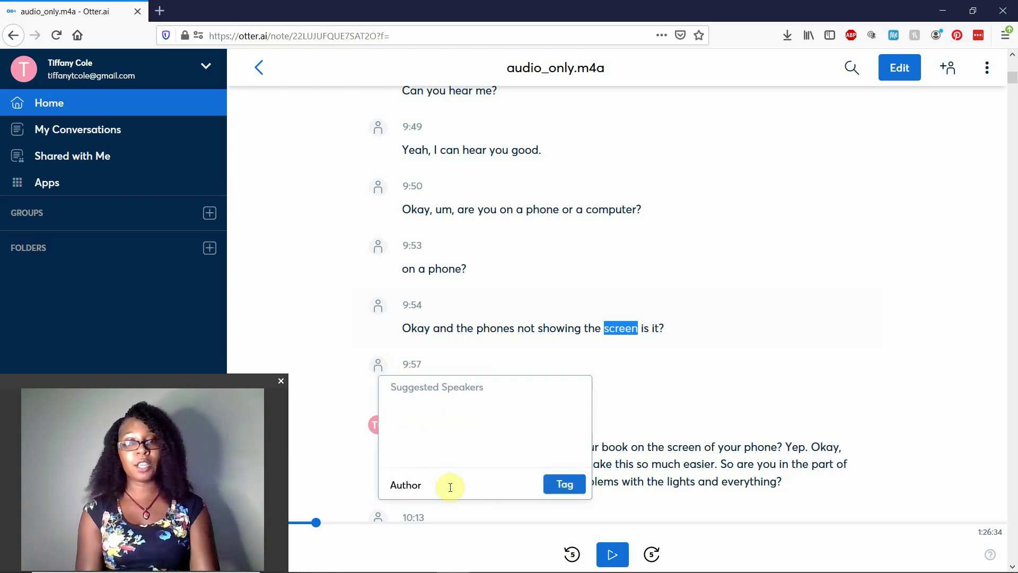
pyautogui.click(555, 492)
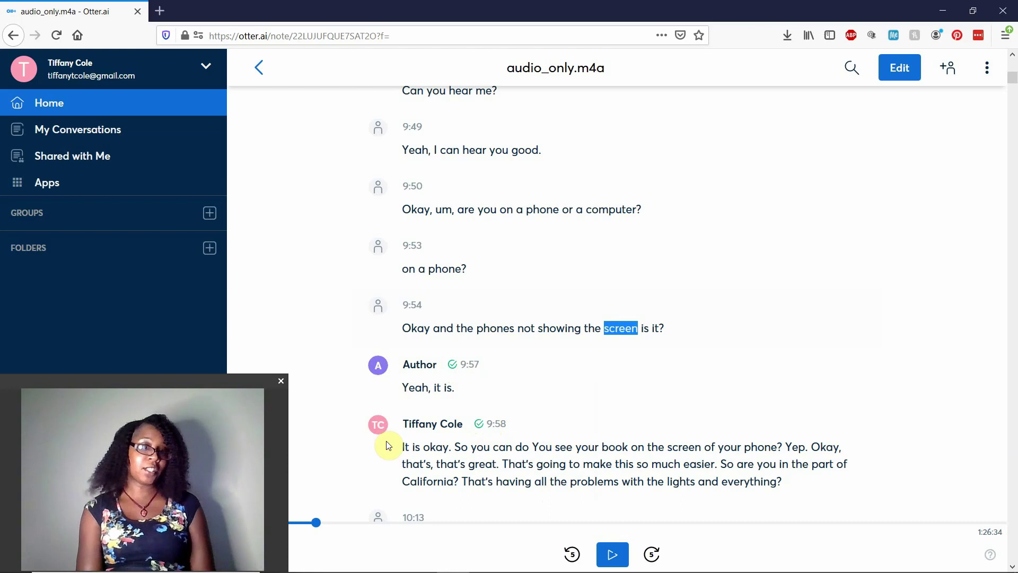
# Play and pause the audio from 'It is okay.' at 9:58, then turn on Edit mode
pyautogui.doubleClick(440, 450)
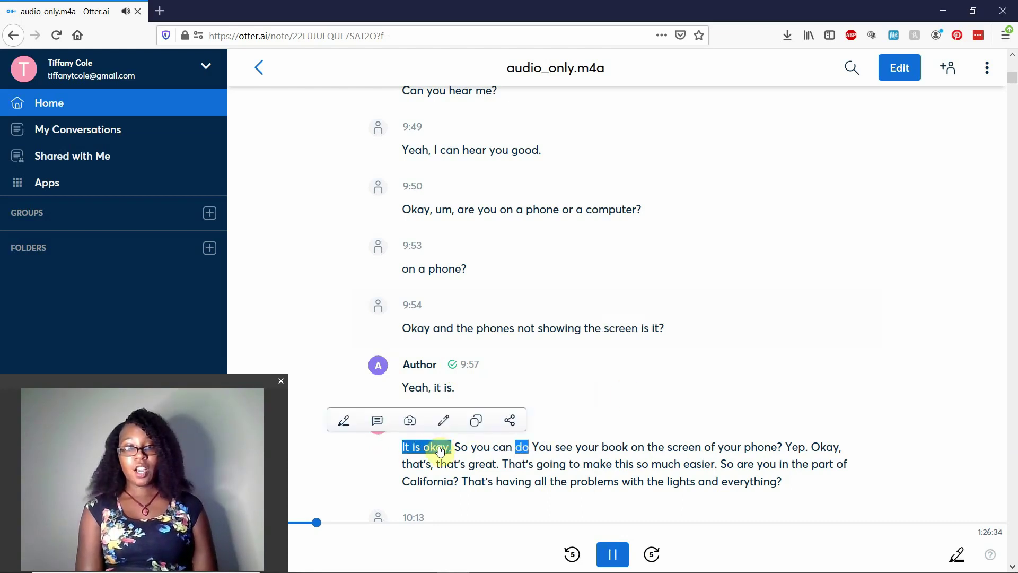
pyautogui.click(610, 553)
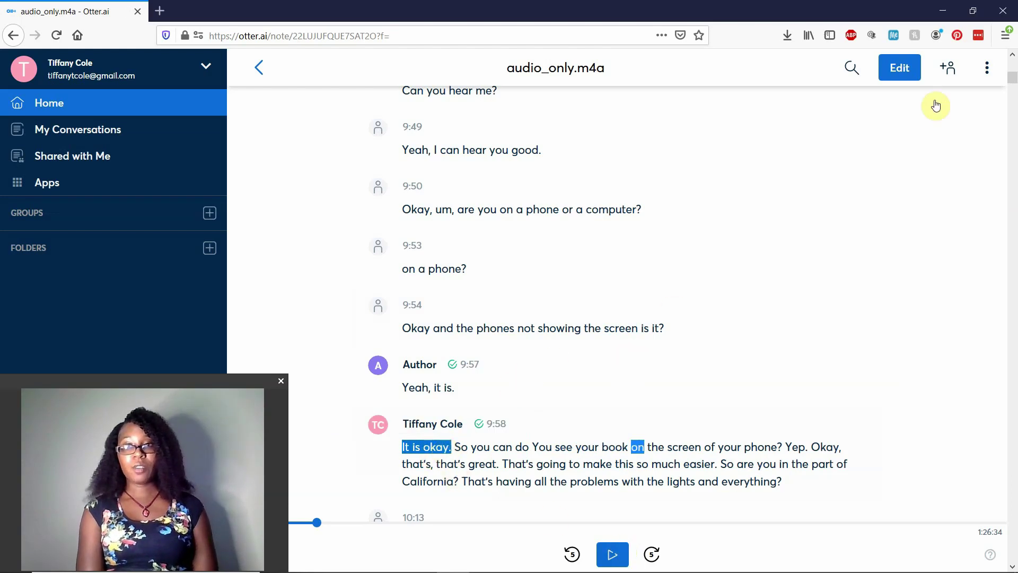
pyautogui.click(905, 76)
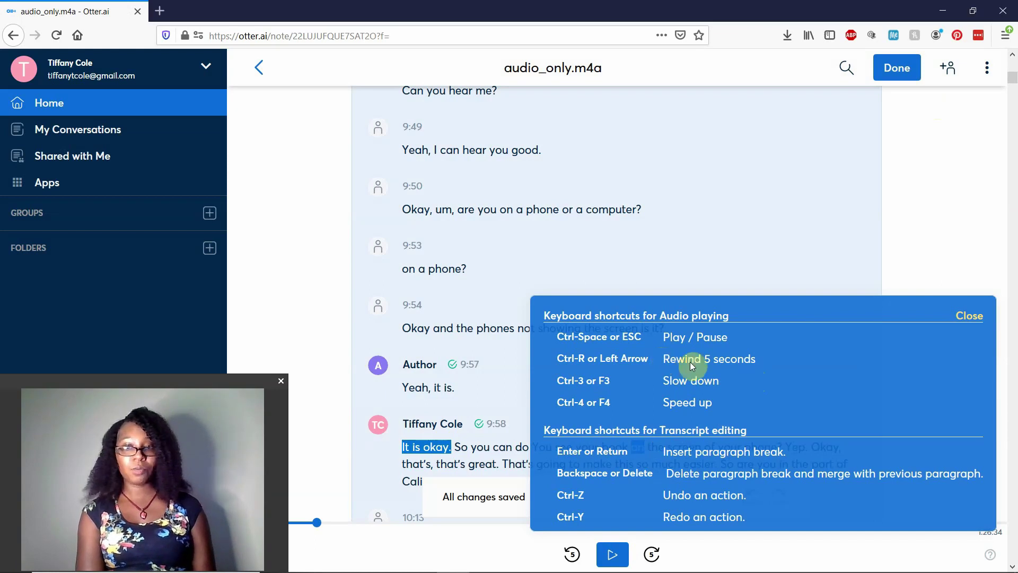
# Close the shortcuts panel and change 'So' to 'Hey' in the 9:58 paragraph
pyautogui.click(968, 317)
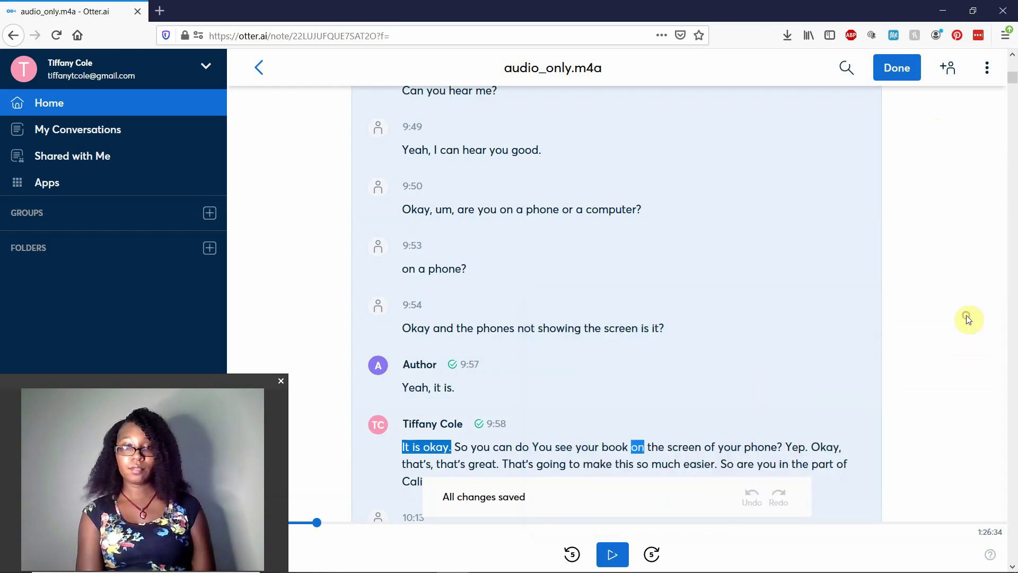
pyautogui.click(515, 464)
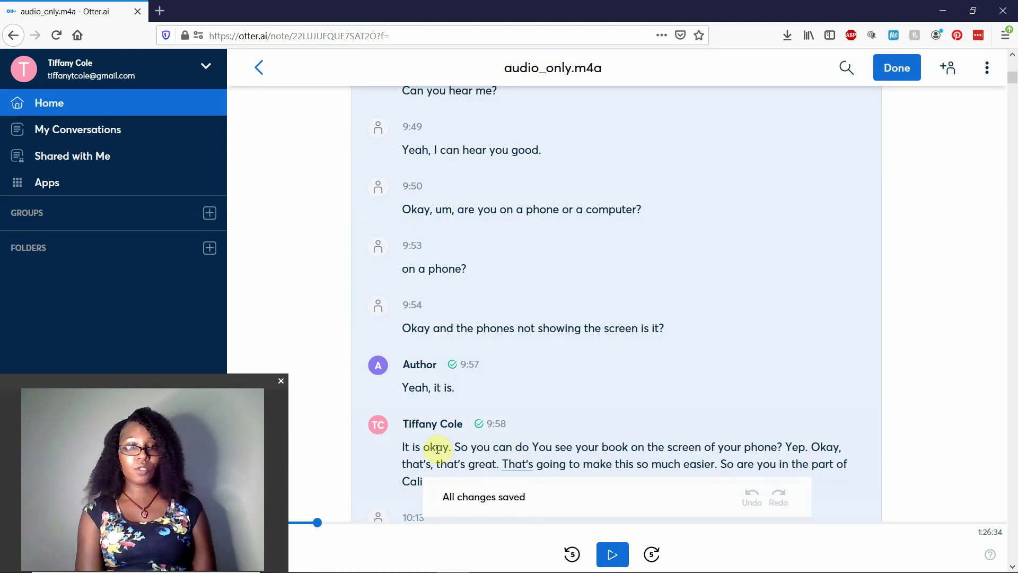
pyautogui.click(468, 447)
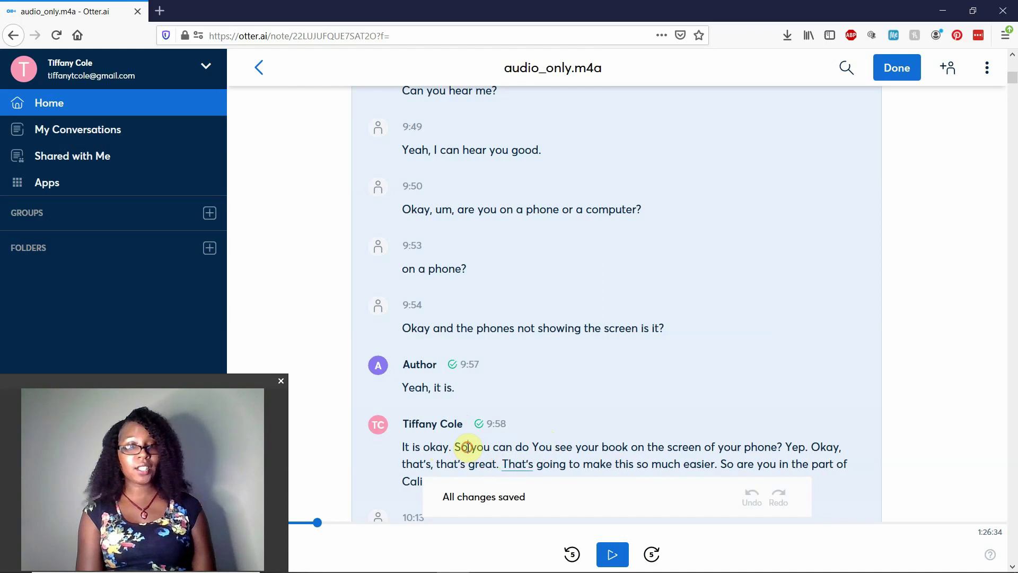
pyautogui.press('BackSpace')
pyautogui.press('BackSpace')
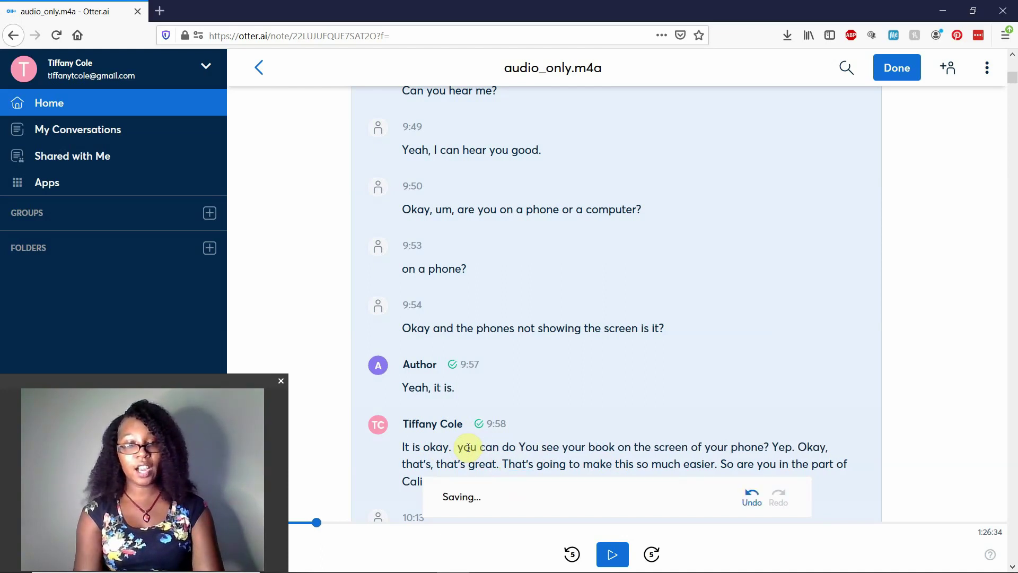
pyautogui.write('Hey')
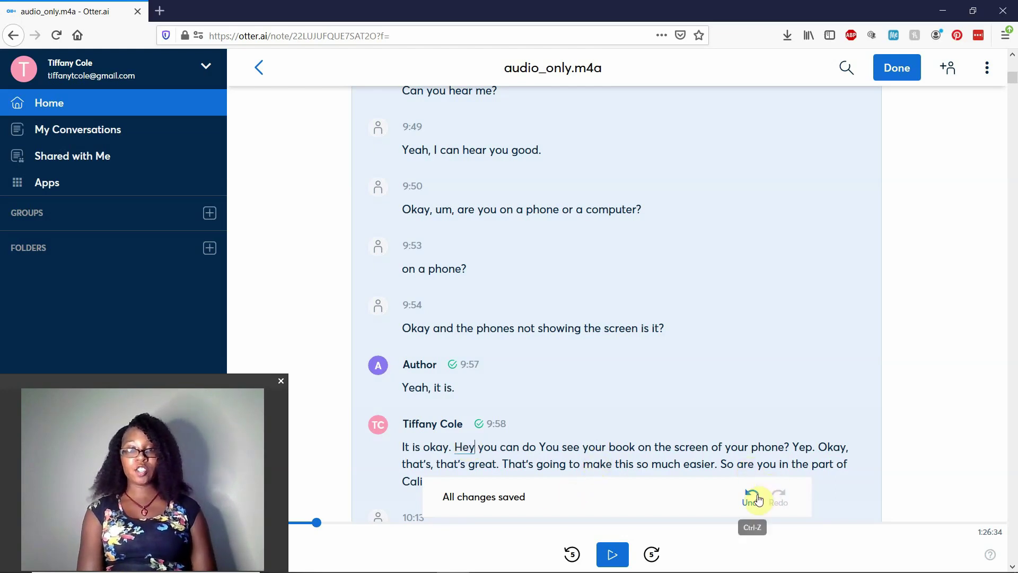
pyautogui.click(725, 460)
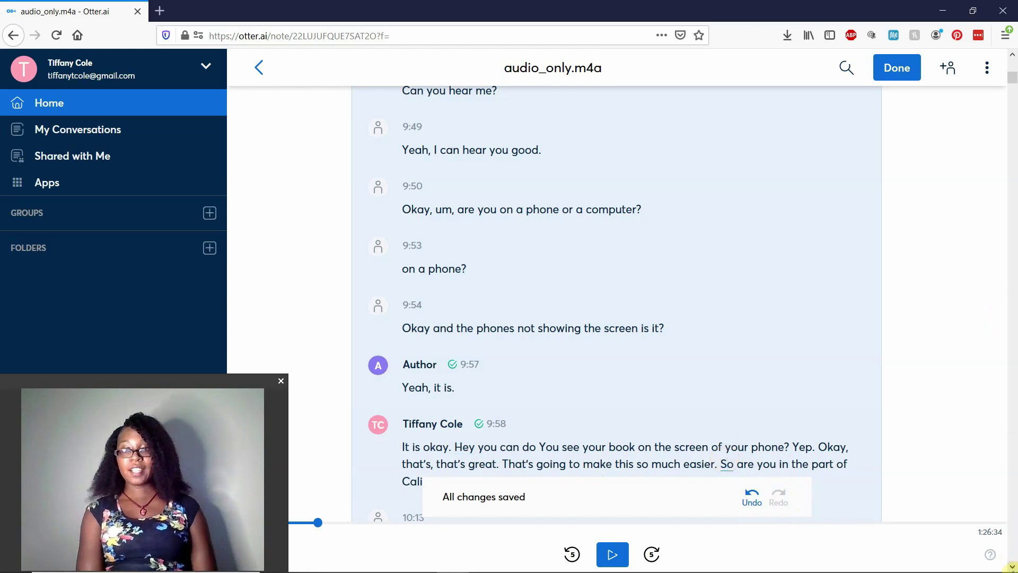
pyautogui.scroll(-6, 1012, 556)
# Scroll to the top of the transcript and open the … options menu next to Done
pyautogui.scroll(-10, 1013, 565)
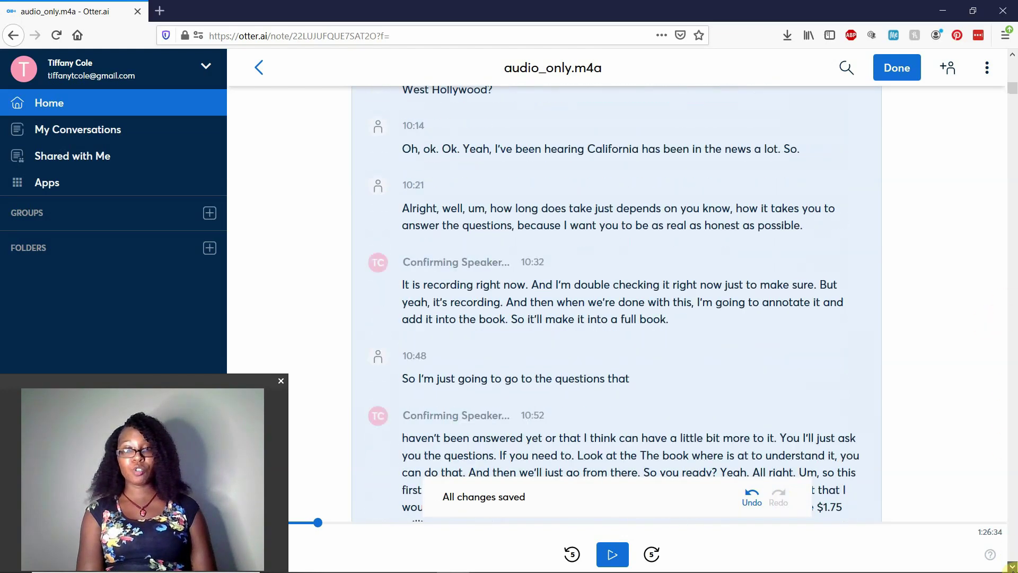
pyautogui.moveTo(1013, 97); pyautogui.dragTo(1013, 66)
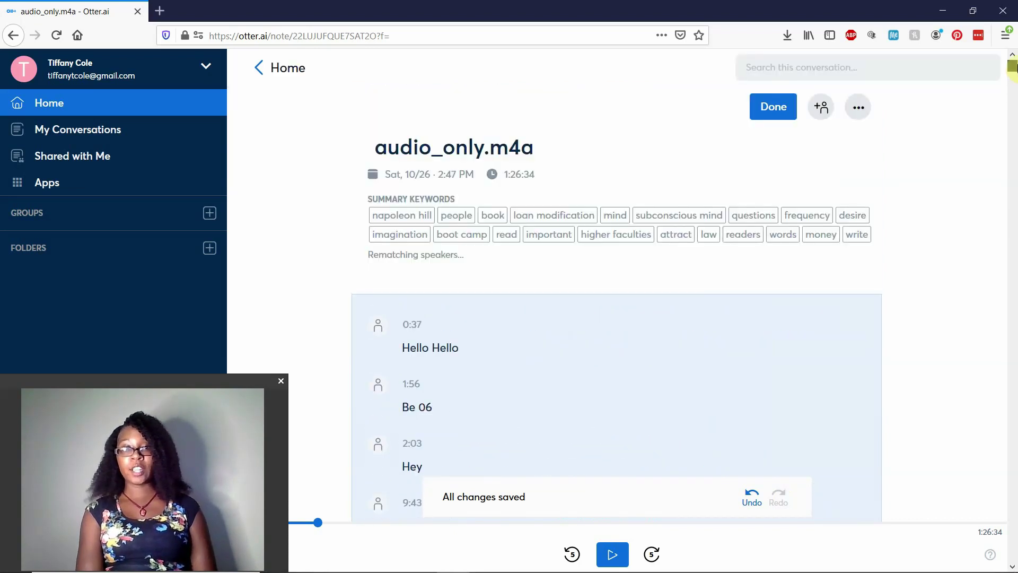
pyautogui.moveTo(1013, 66)
pyautogui.mouseDown()
pyautogui.moveTo(1013, 87)
pyautogui.moveTo(1013, 64)
pyautogui.mouseUp()
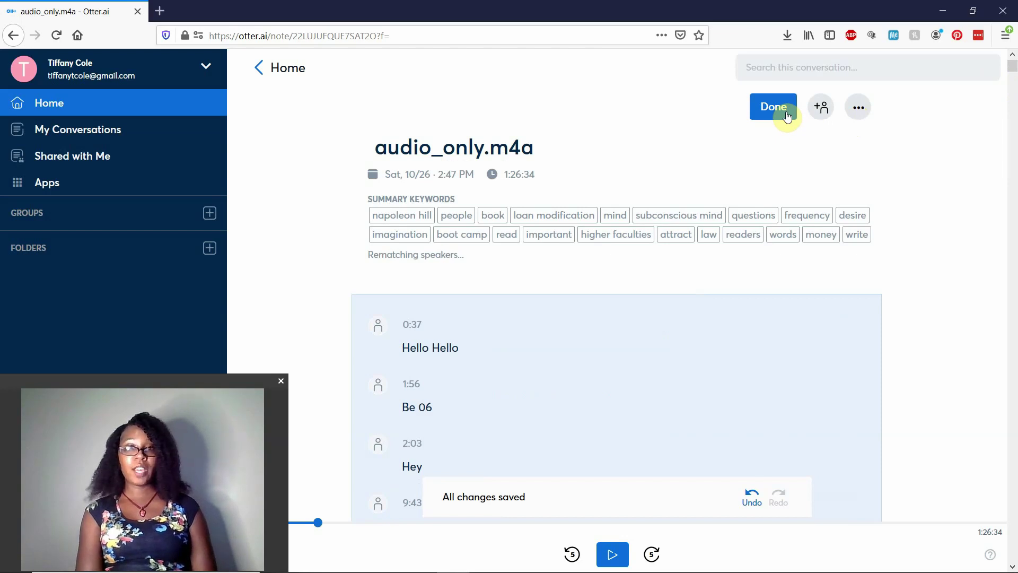
pyautogui.click(856, 111)
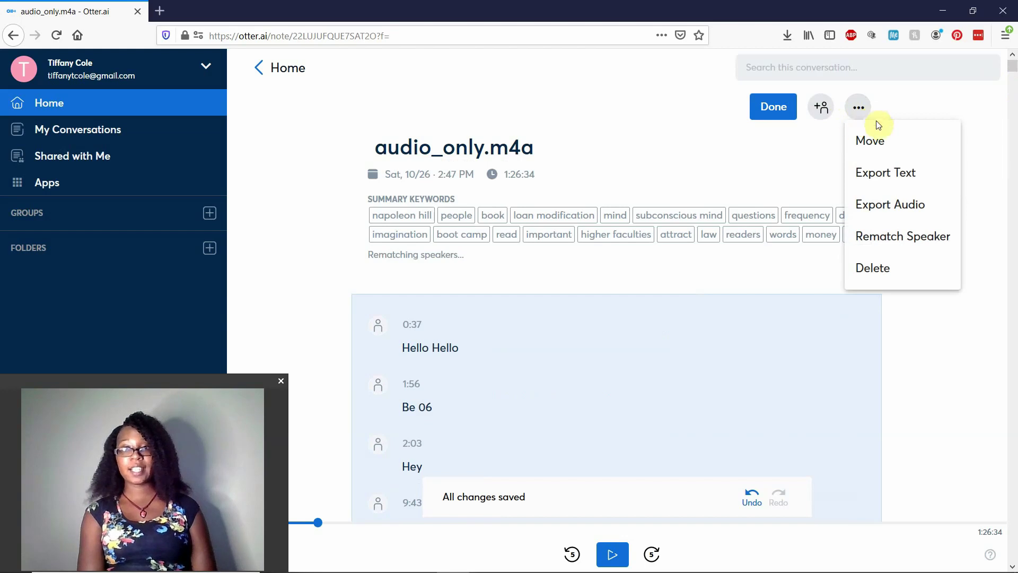
# Choose Export Text, confirm TXT as the export format, and select the filename field
pyautogui.click(900, 175)
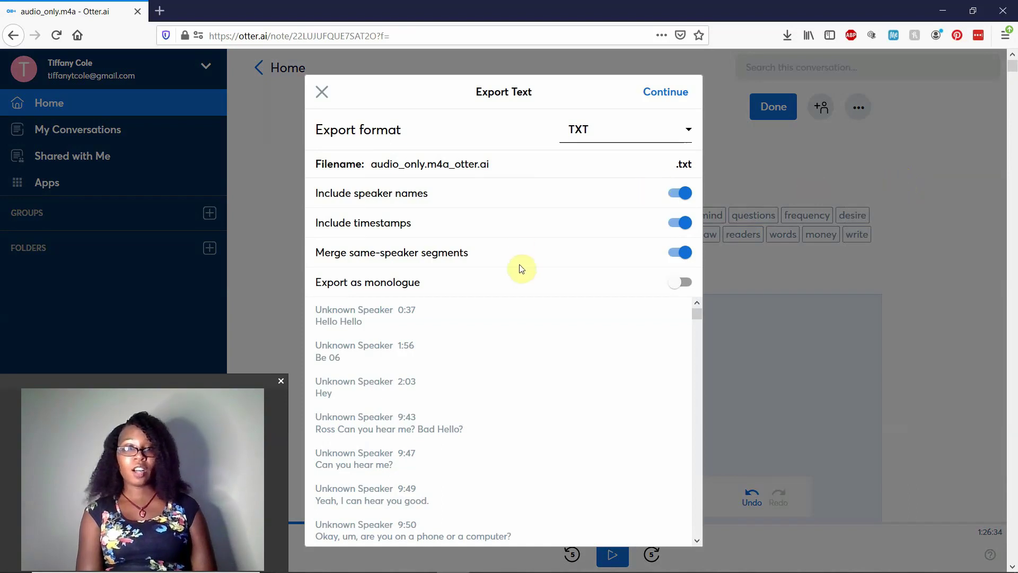
pyautogui.click(611, 140)
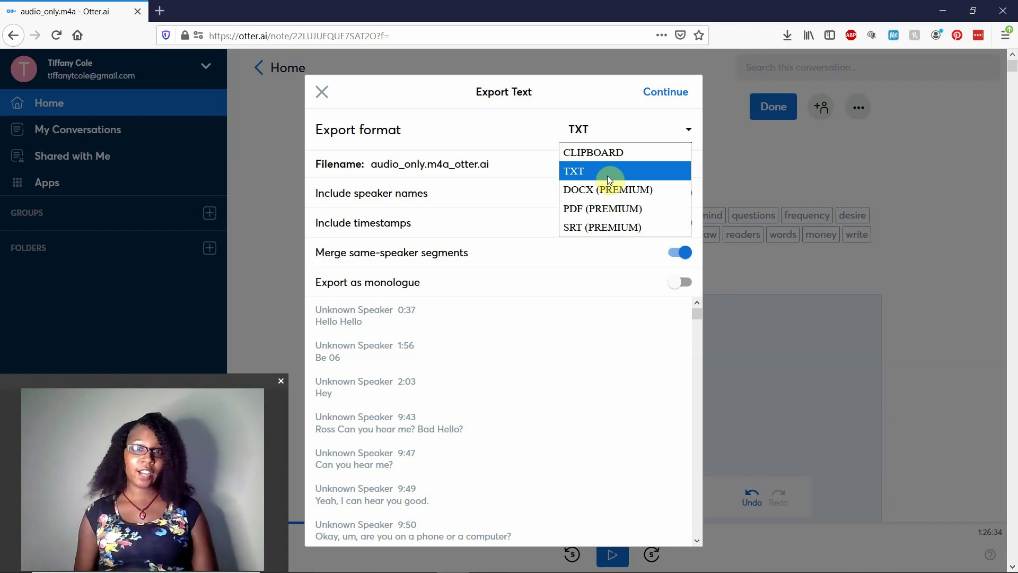
pyautogui.click(506, 139)
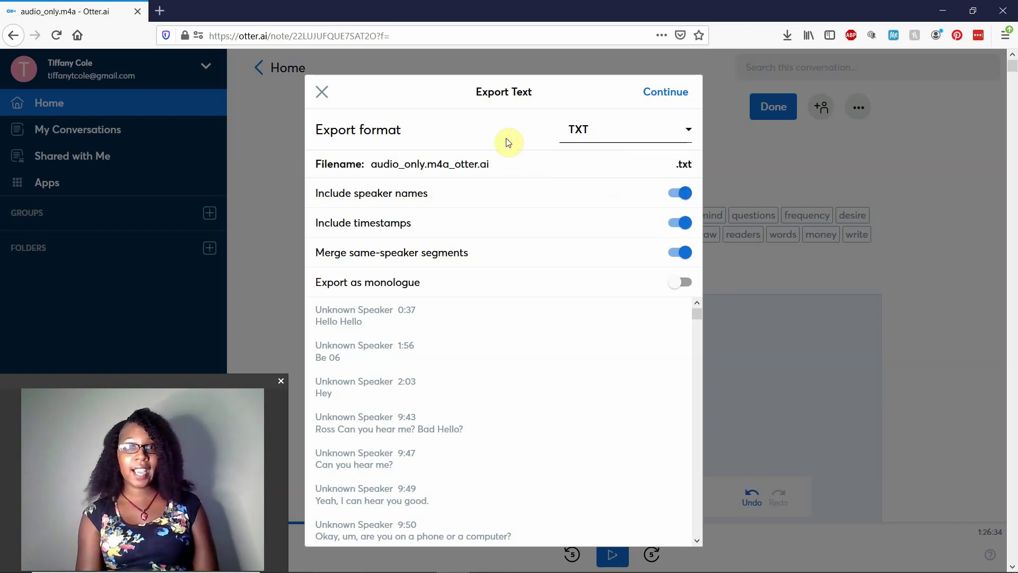
pyautogui.click(453, 166)
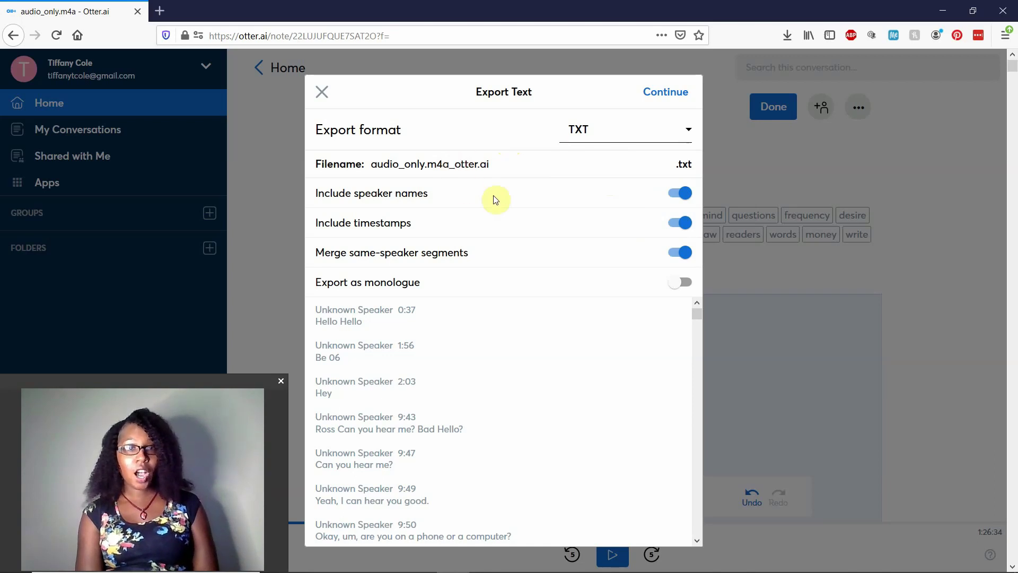
# Turn off speaker names and timestamps, leave Export as monologue off, and scroll the preview
pyautogui.click(689, 193)
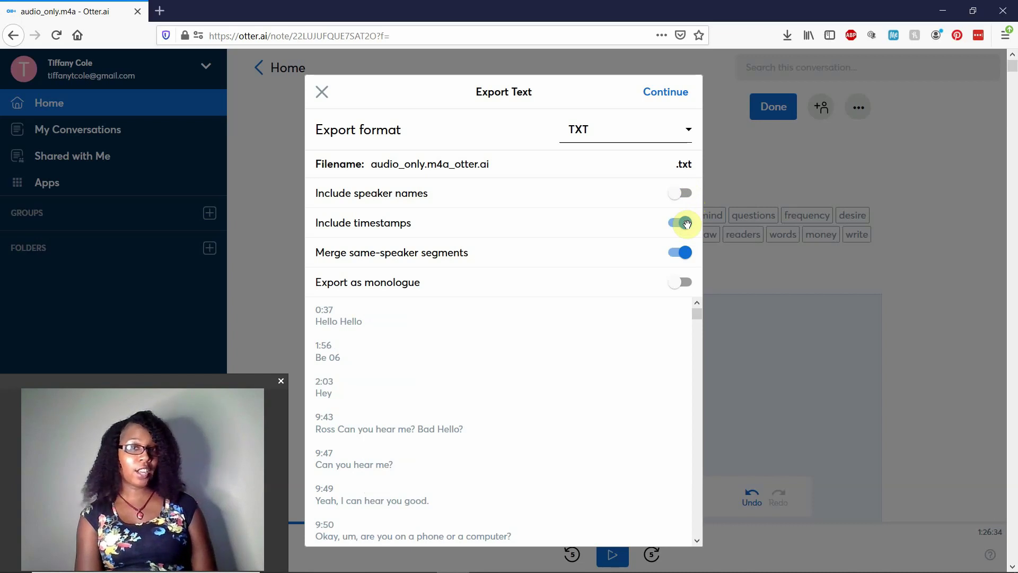
pyautogui.click(687, 223)
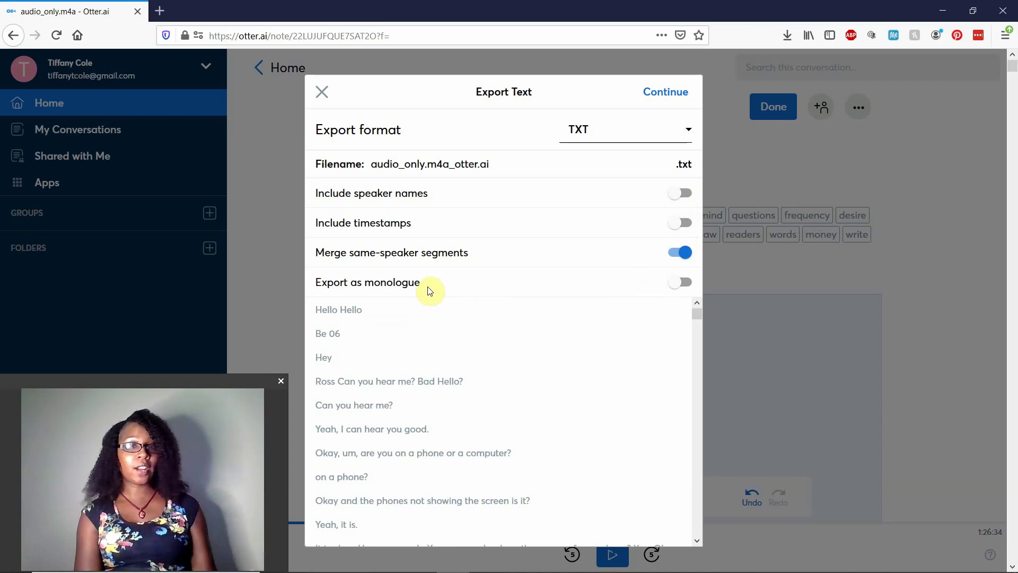
pyautogui.click(682, 283)
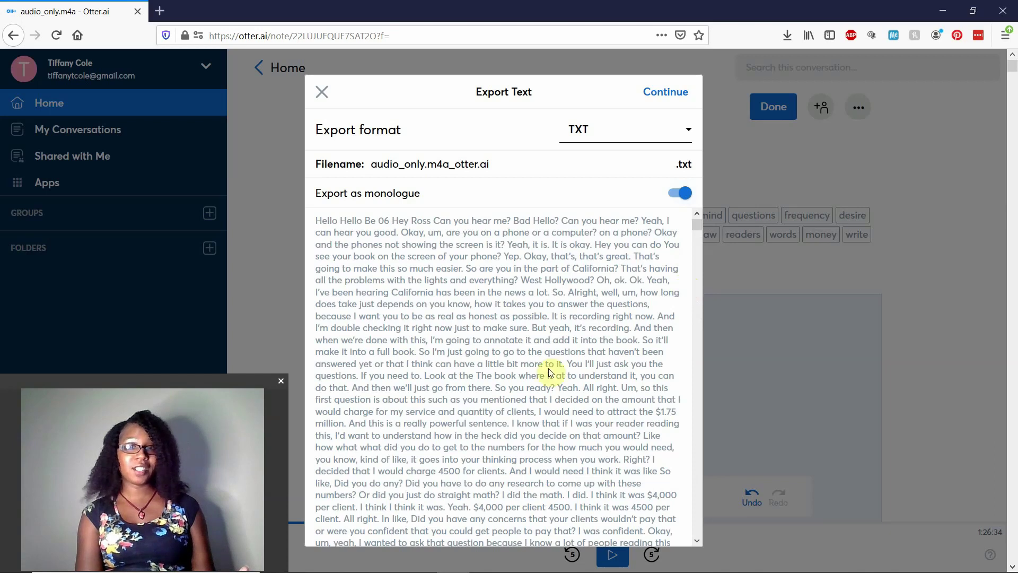
pyautogui.click(684, 194)
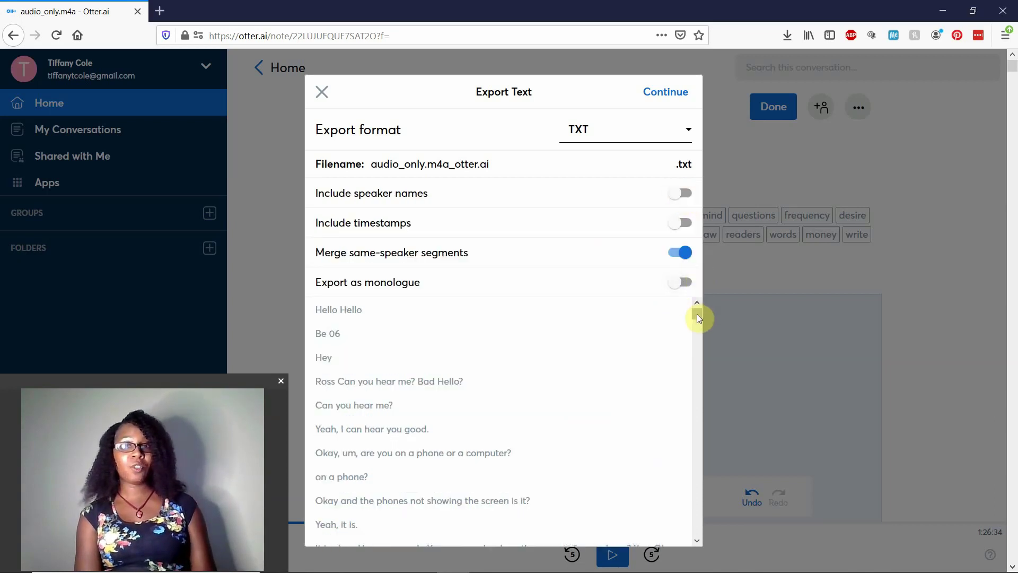
pyautogui.moveTo(698, 316); pyautogui.dragTo(699, 321)
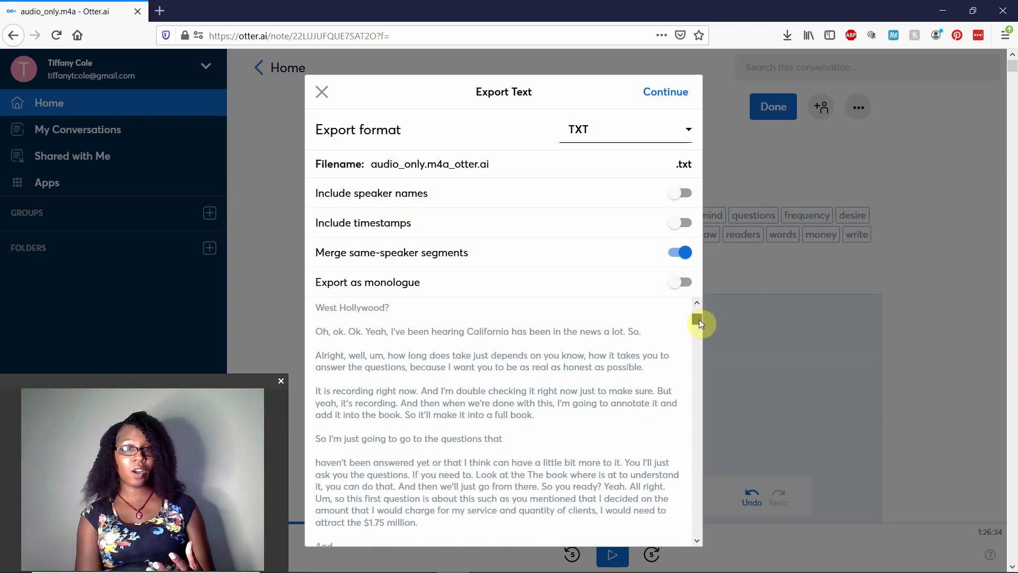
pyautogui.moveTo(699, 320)
pyautogui.mouseDown()
pyautogui.moveTo(698, 338)
pyautogui.moveTo(696, 305)
pyautogui.mouseUp()
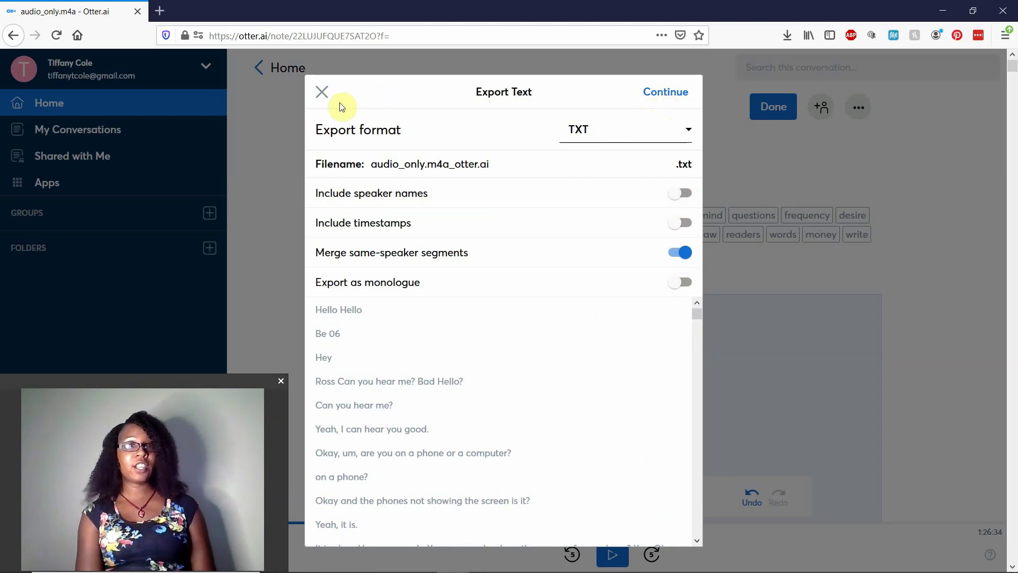
# Dismiss the Export Text dialog and go back to the Otter Home dashboard listing audio_only.m4a
pyautogui.click(326, 96)
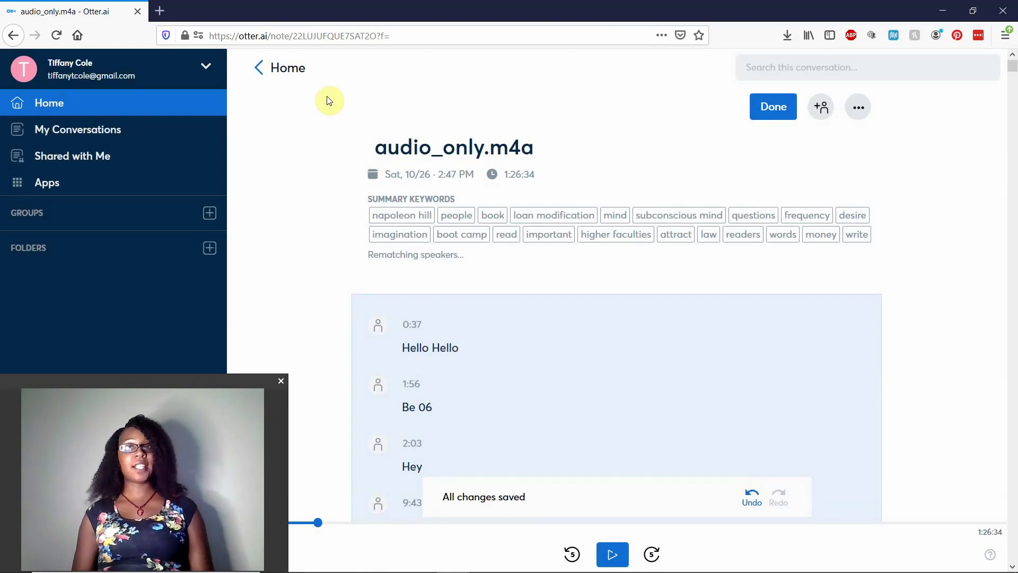
pyautogui.click(289, 70)
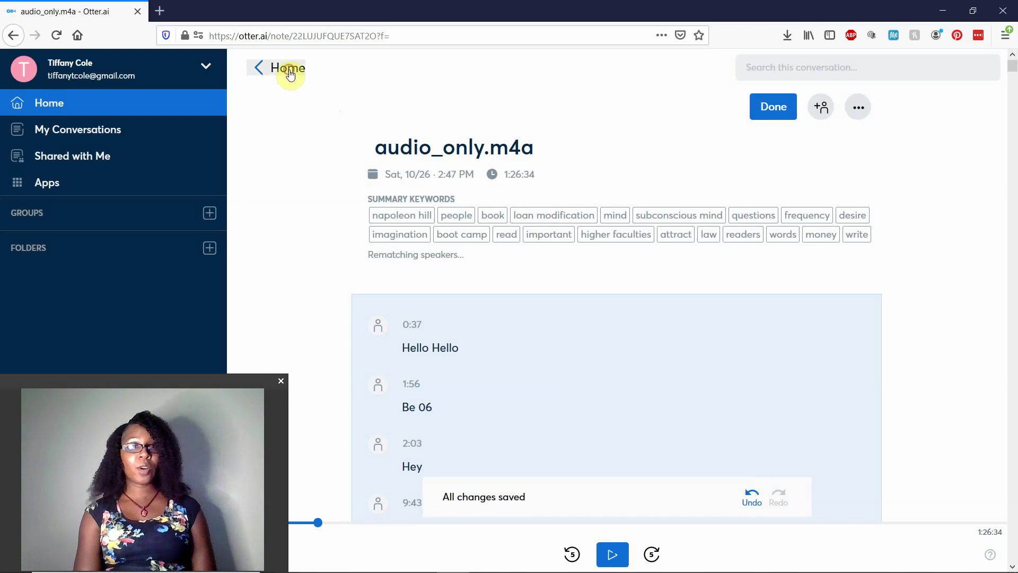